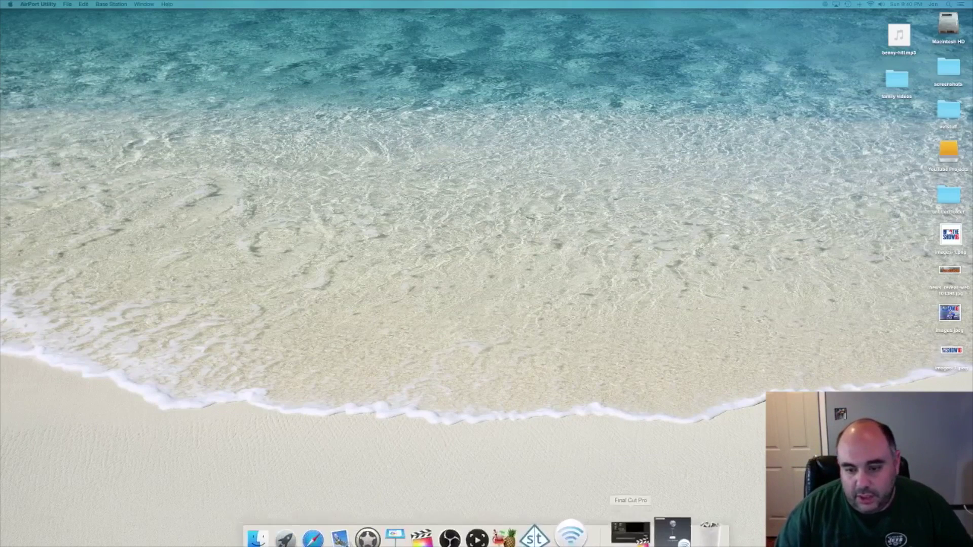
Bring up the AirPort Utility window and check the available Wi-Fi networks and other Wi-Fi devices for a new base station.
left_click(657, 520)
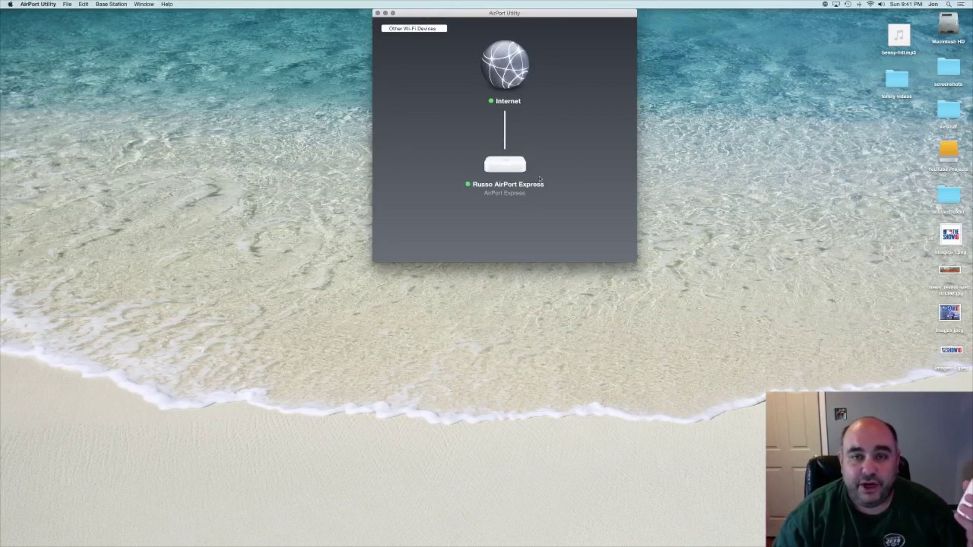
left_click(870, 4)
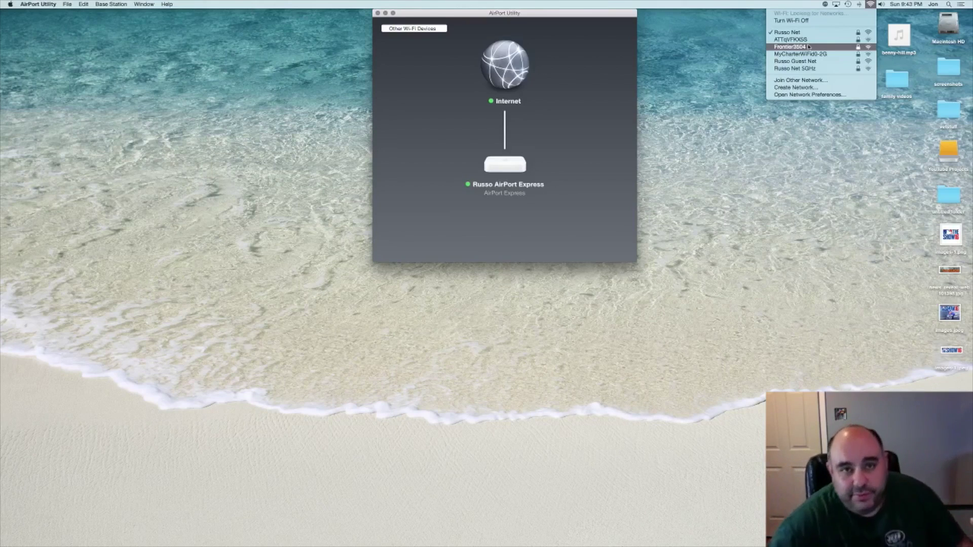
left_click(544, 16)
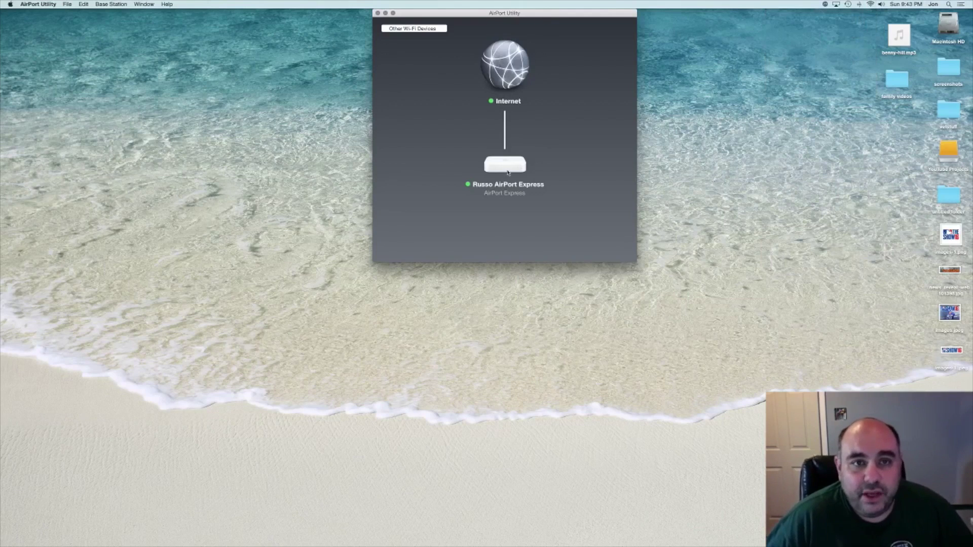
left_click(414, 29)
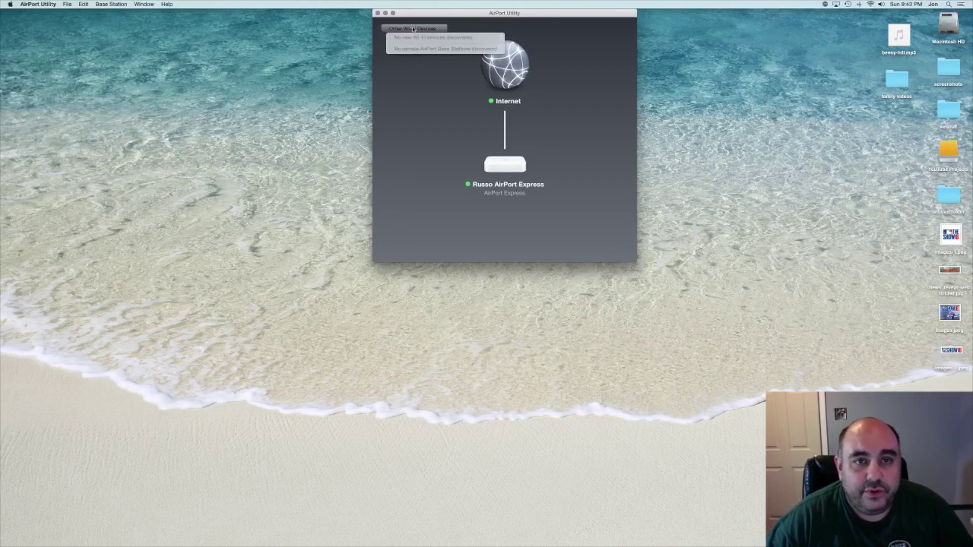
left_click(452, 95)
left_click(870, 4)
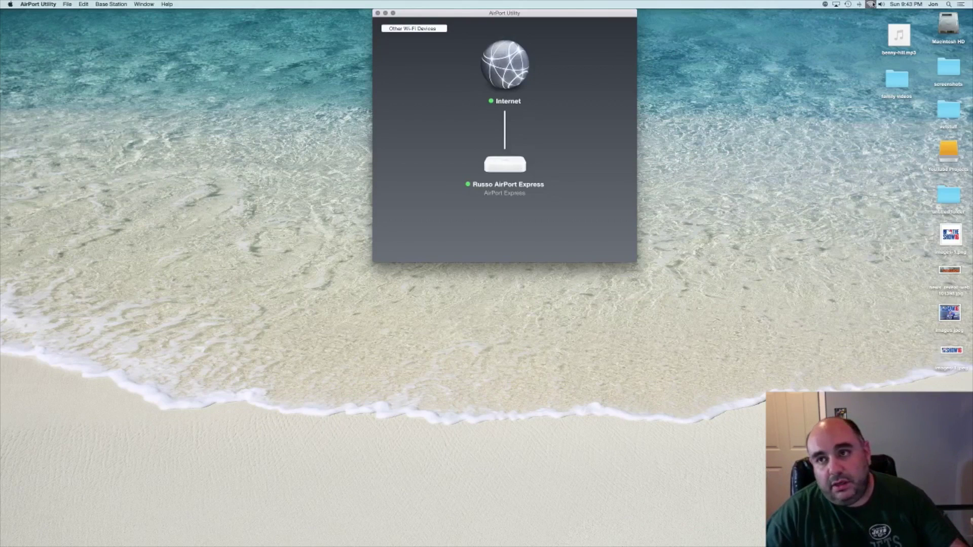
left_click(448, 87)
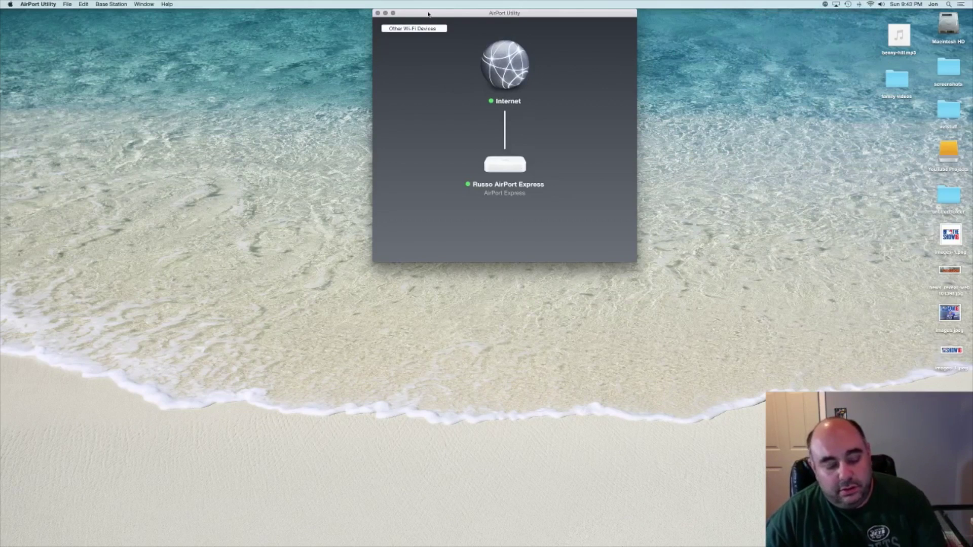
Quit and relaunch AirPort Utility, and start setting up the new AirPort Express base station.
key("super+q")
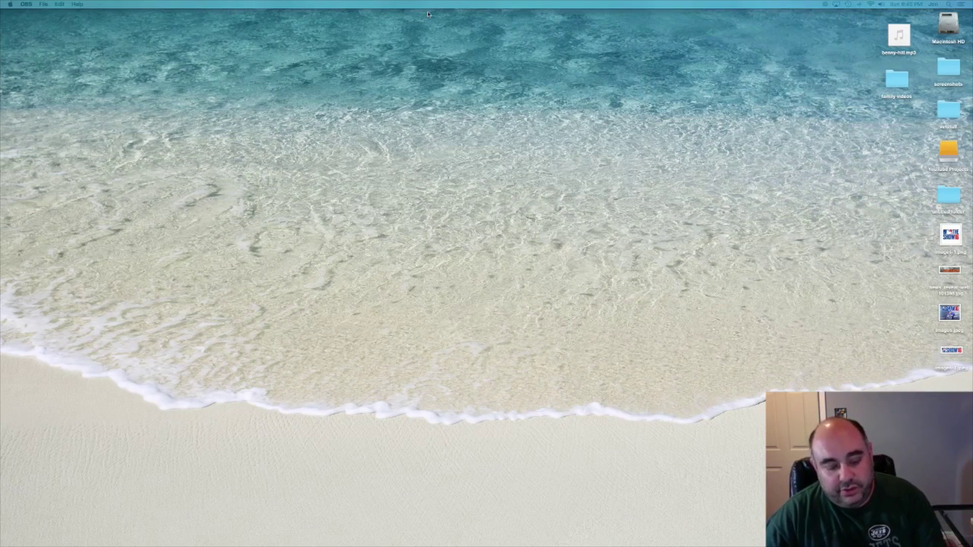
left_click(440, 58)
key("super+space")
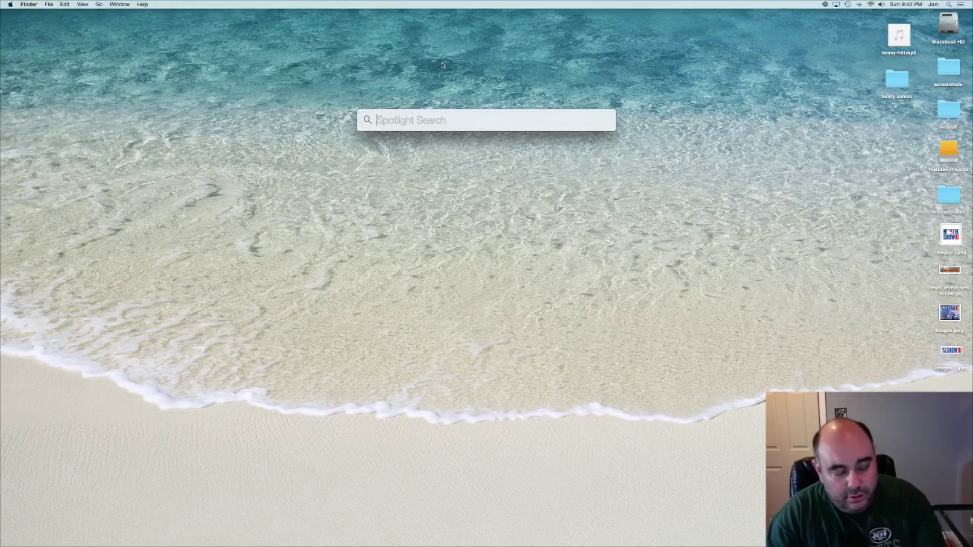
type("airport")
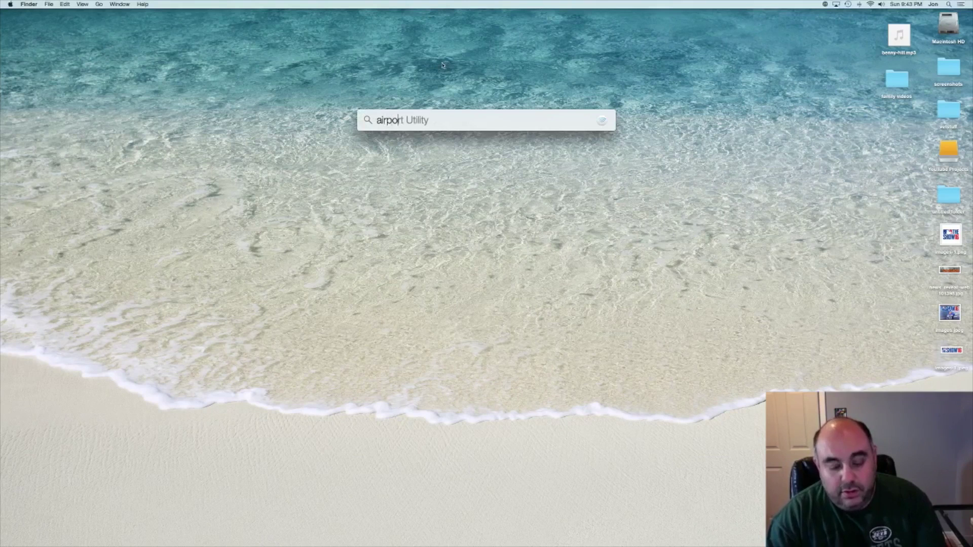
key("Return")
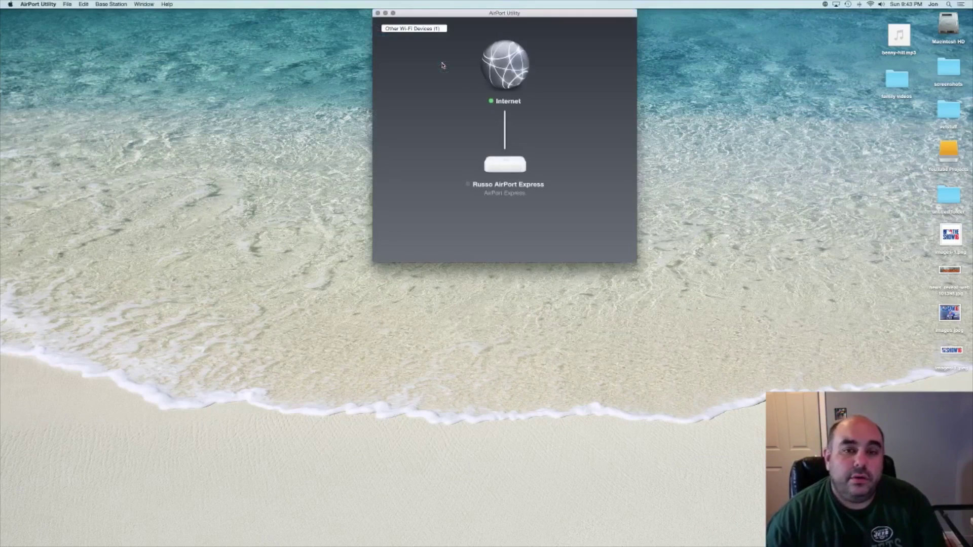
left_click(437, 29)
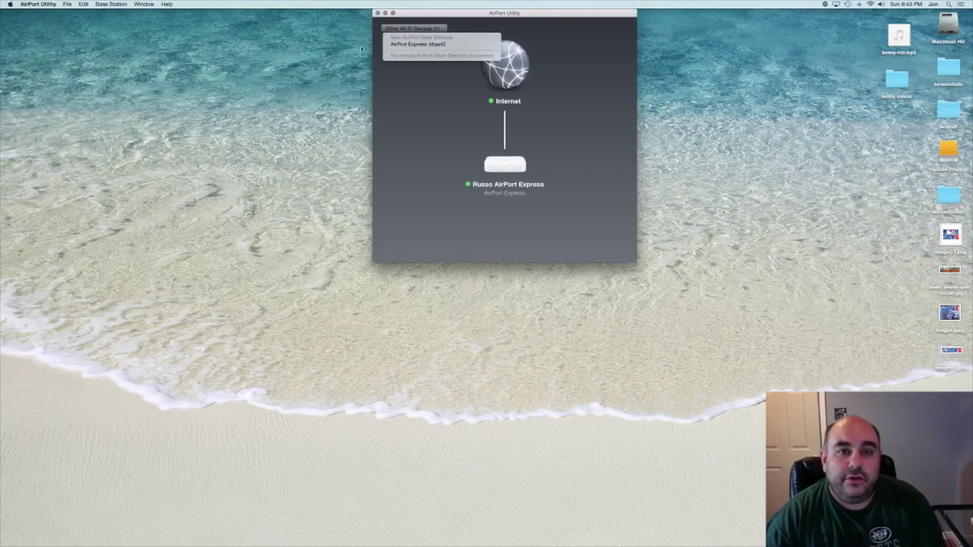
left_click(419, 46)
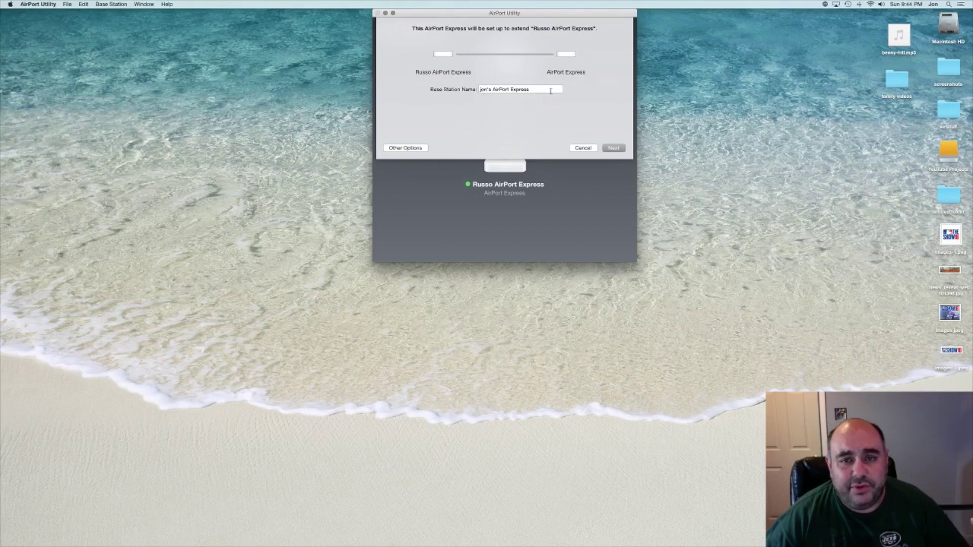
Set the base station name to Got Next AirPort Express and proceed with extending the existing network.
left_click(491, 90)
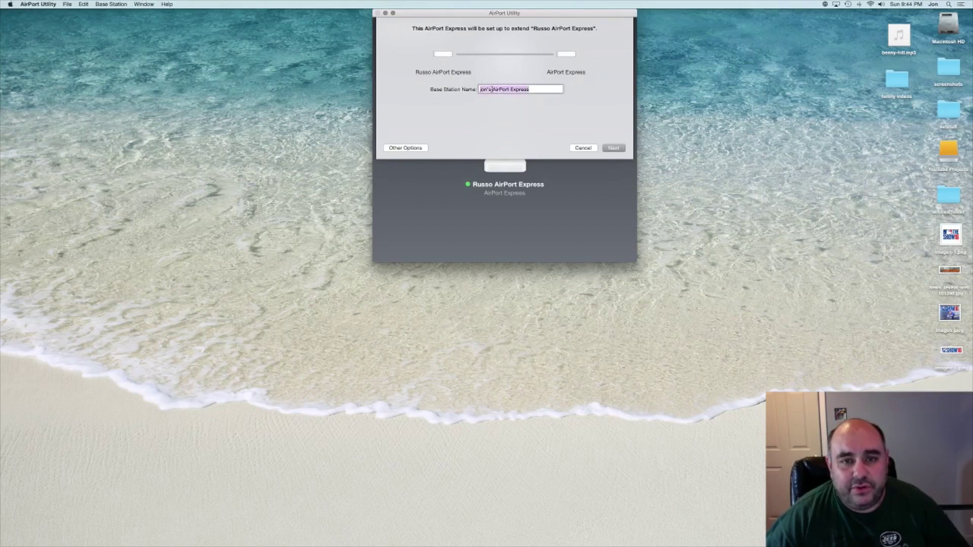
left_click(490, 91)
key("BackSpace")
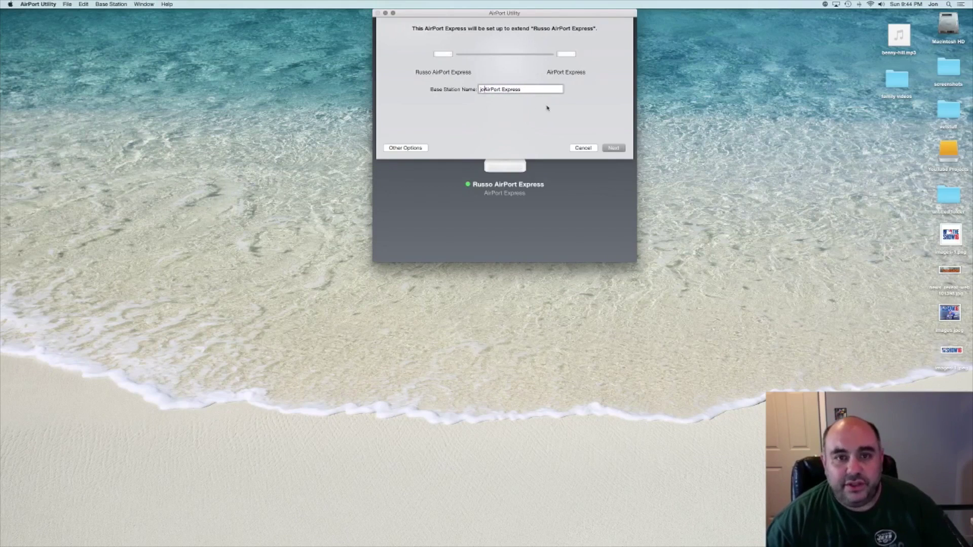
key("BackSpace")
key("BackSpace")
key("BackSpace")
key("BackSpace")
key("BackSpace")
type("Got Ne")
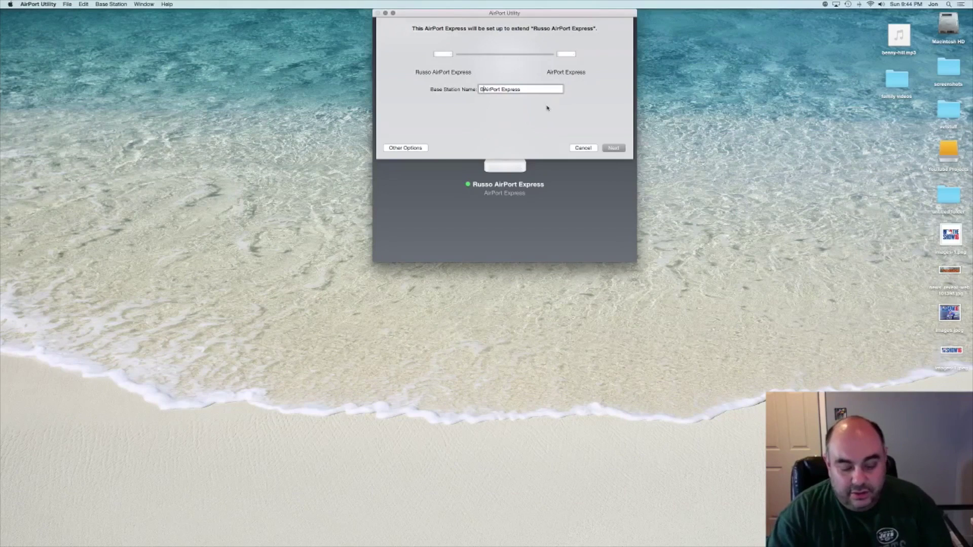
type("xt")
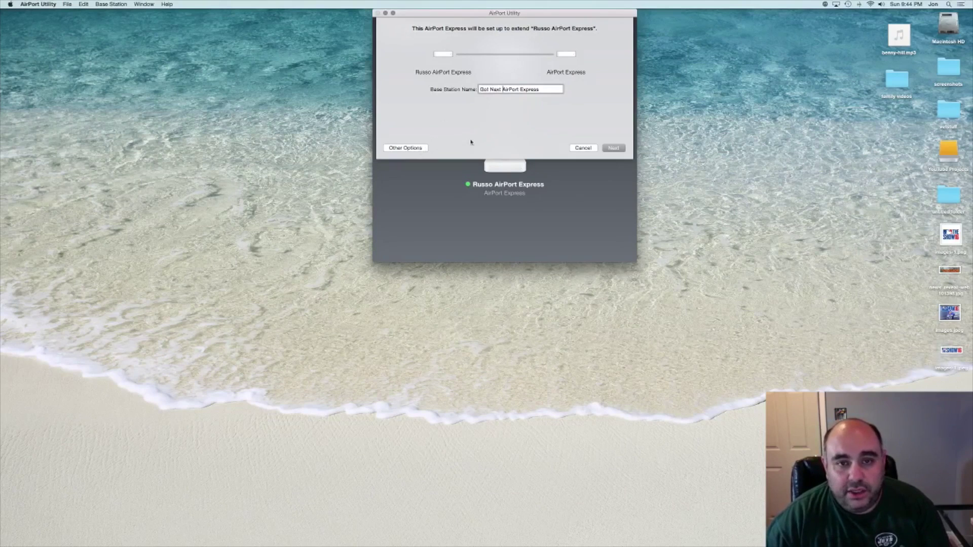
left_click(614, 149)
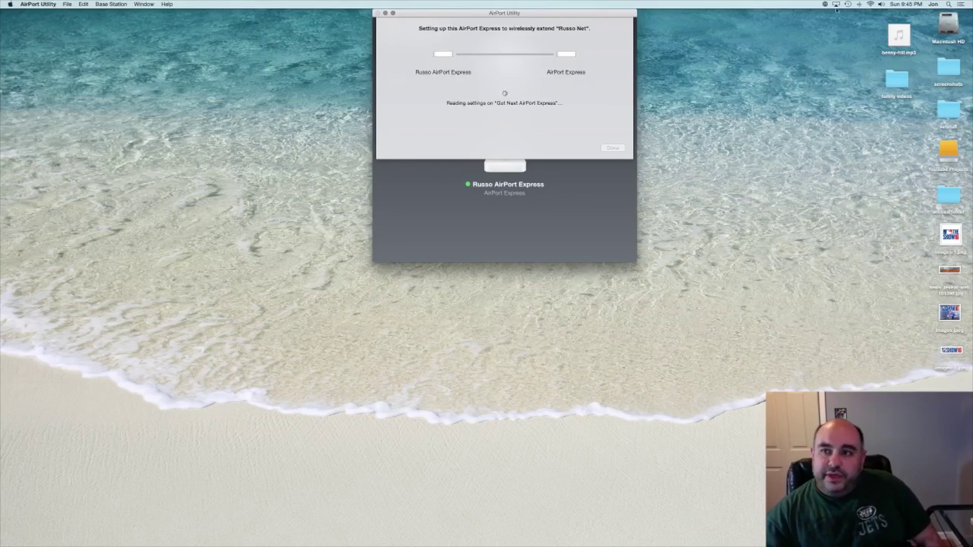
Check the available Wi-Fi networks during the setup and finish the AirPort Express setup once it completes.
left_click(871, 5)
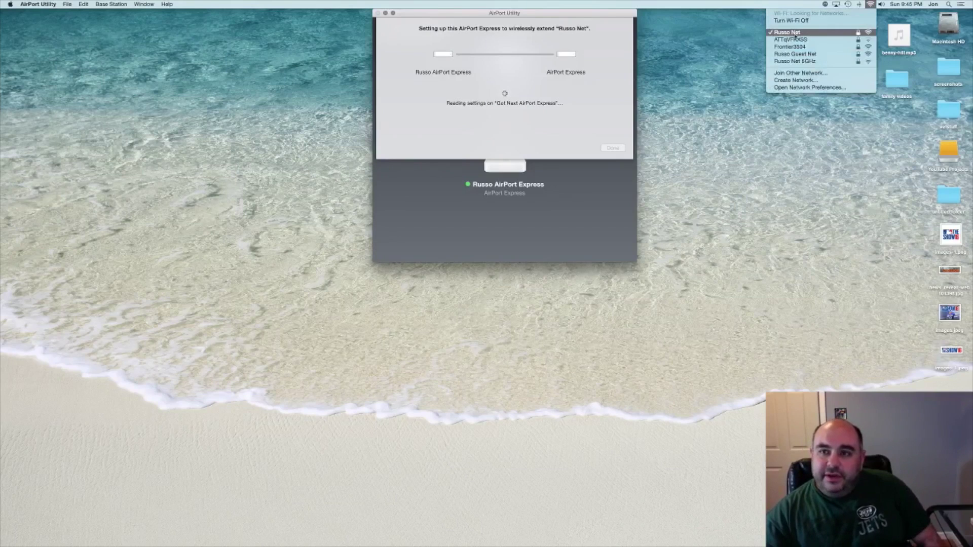
left_click(733, 28)
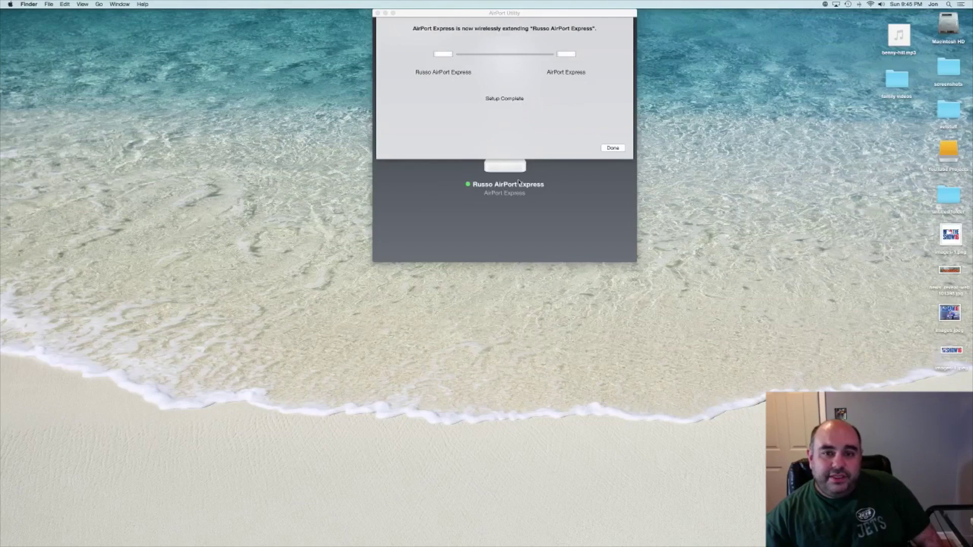
left_click(613, 148)
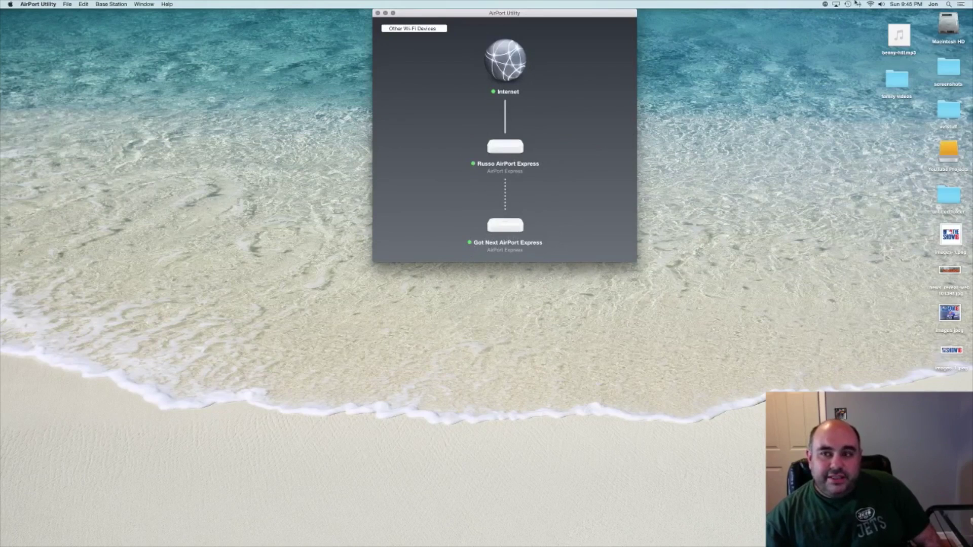
Examine the details of the primary and Got Next AirPort Express base stations, and the list of available Wi-Fi networks.
left_click(871, 4)
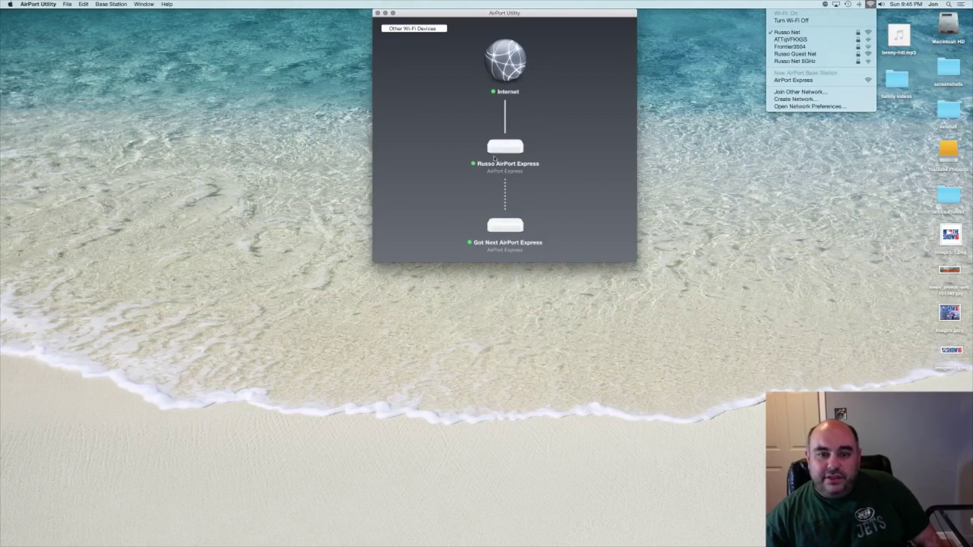
left_click(502, 229)
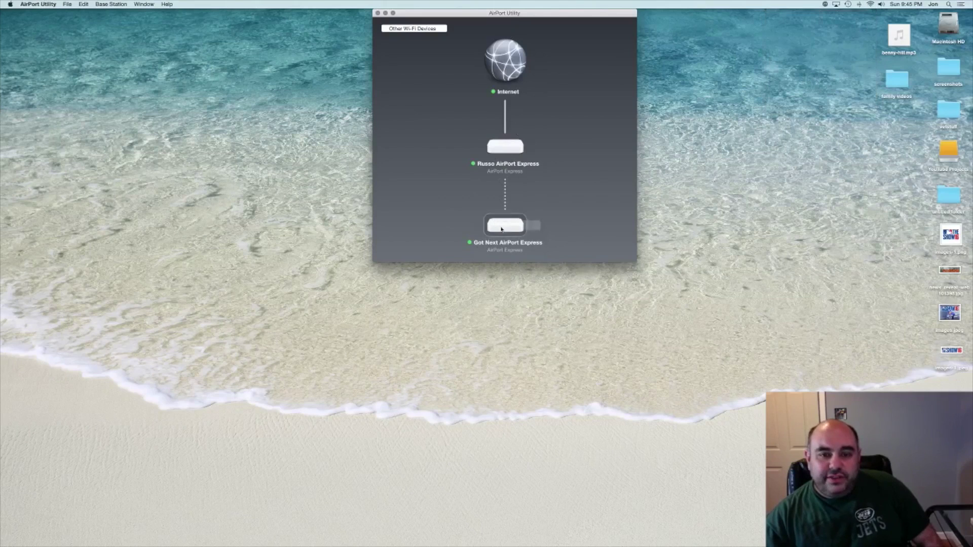
left_click(508, 158)
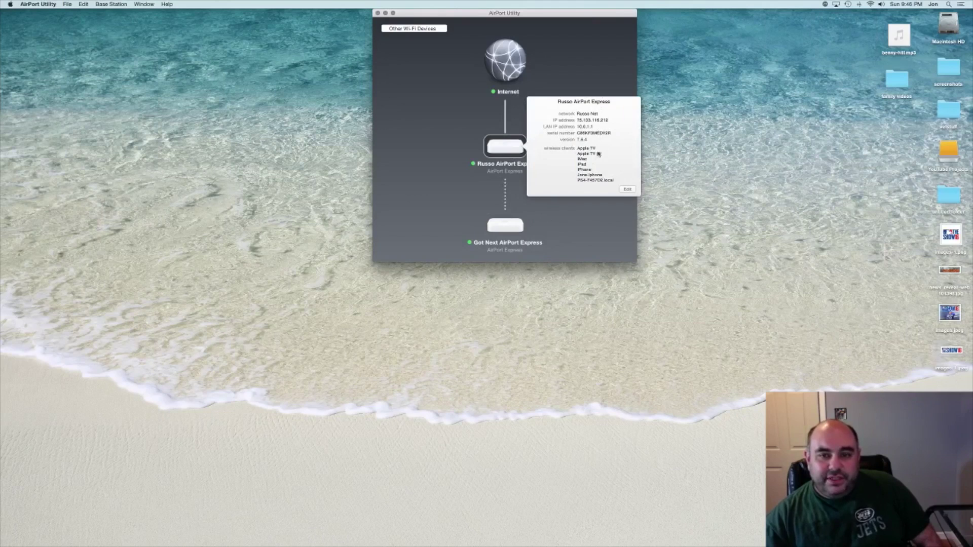
left_click(506, 225)
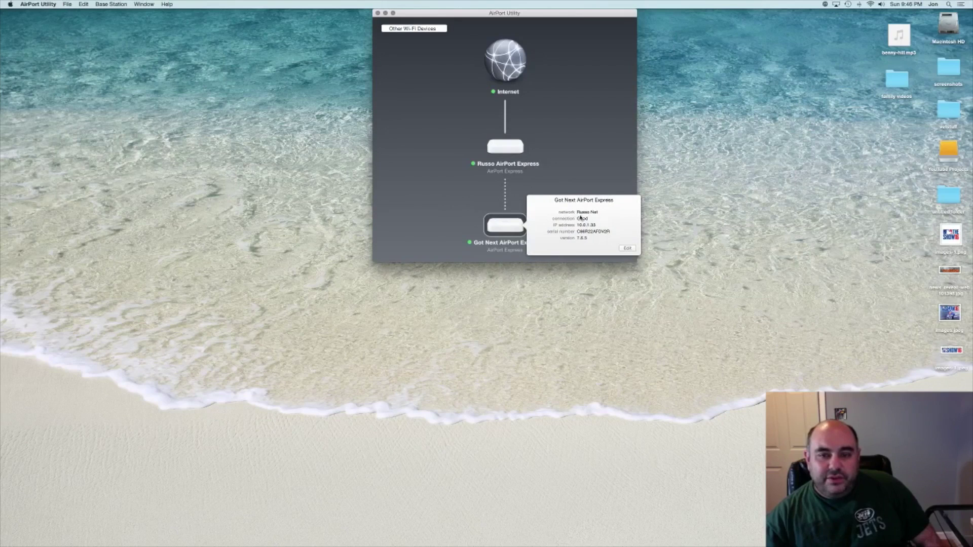
left_click(513, 148)
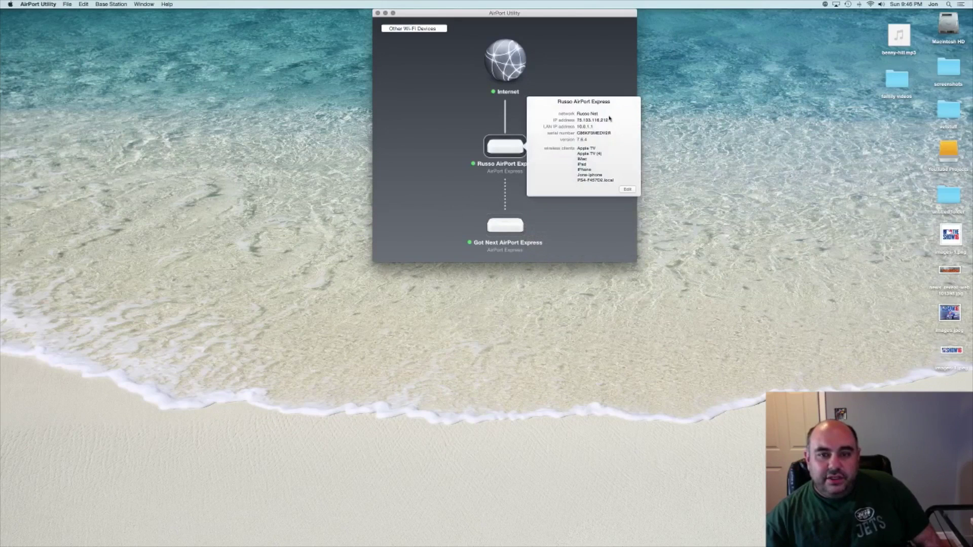
left_click(591, 215)
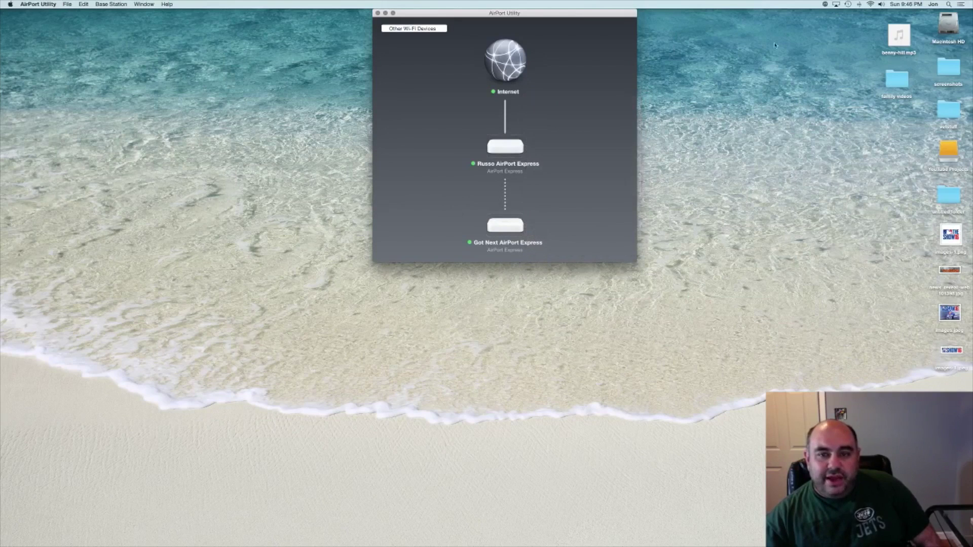
left_click(869, 4)
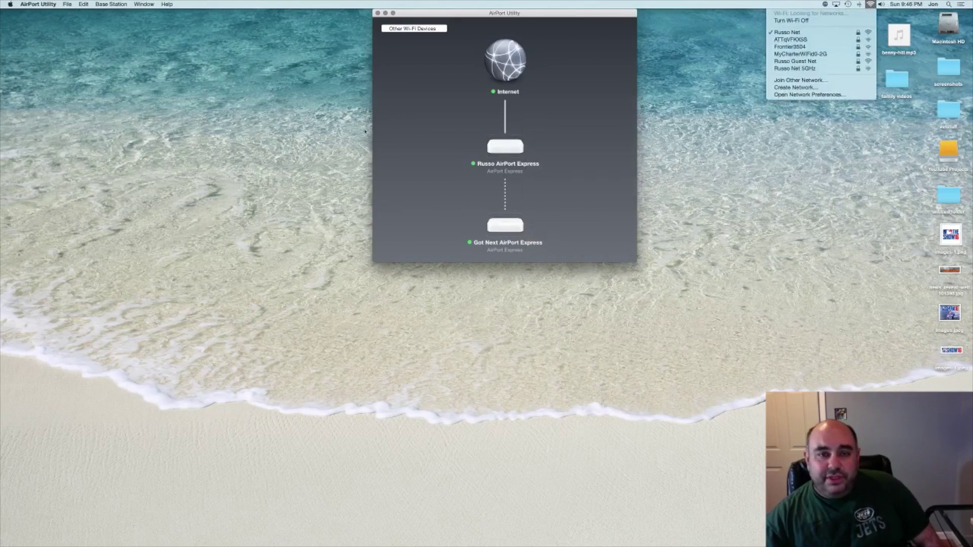